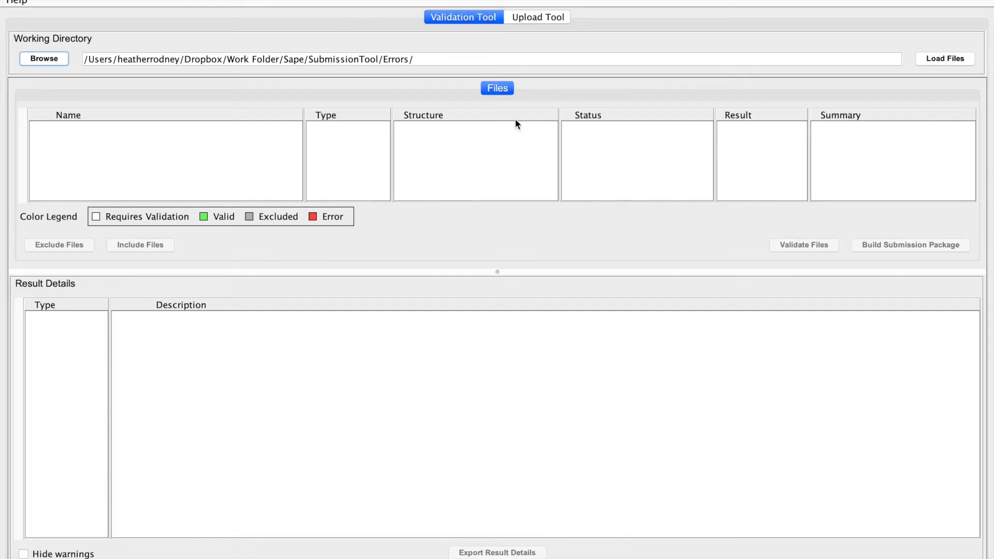
{"action": "left_click", "coordinate": [455, 19]}
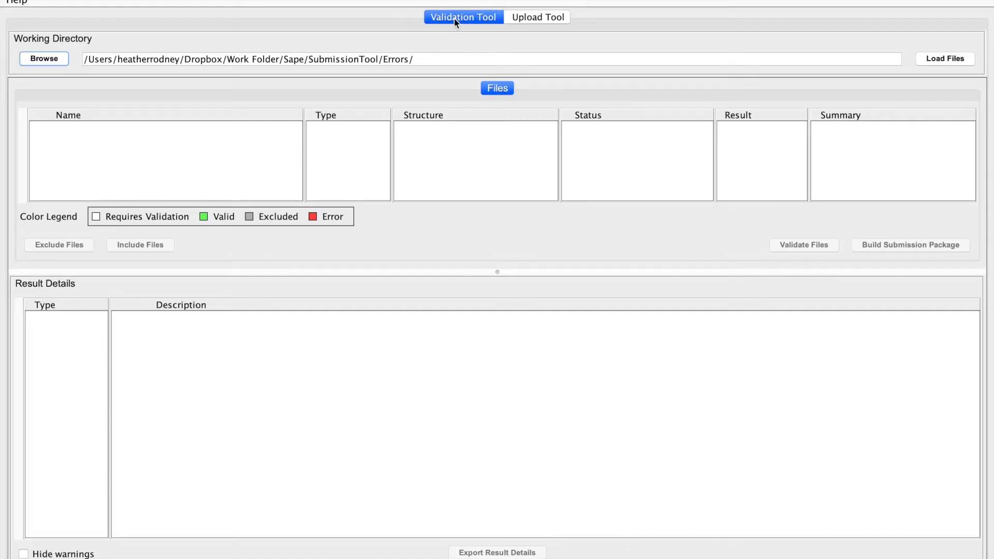
{"action": "left_click", "coordinate": [538, 18]}
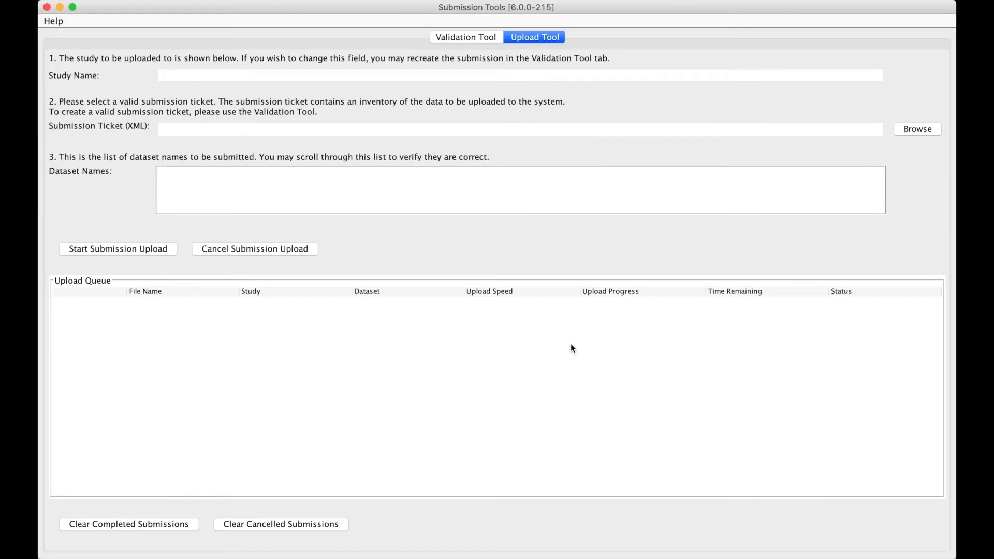
{"action": "left_click", "coordinate": [462, 38]}
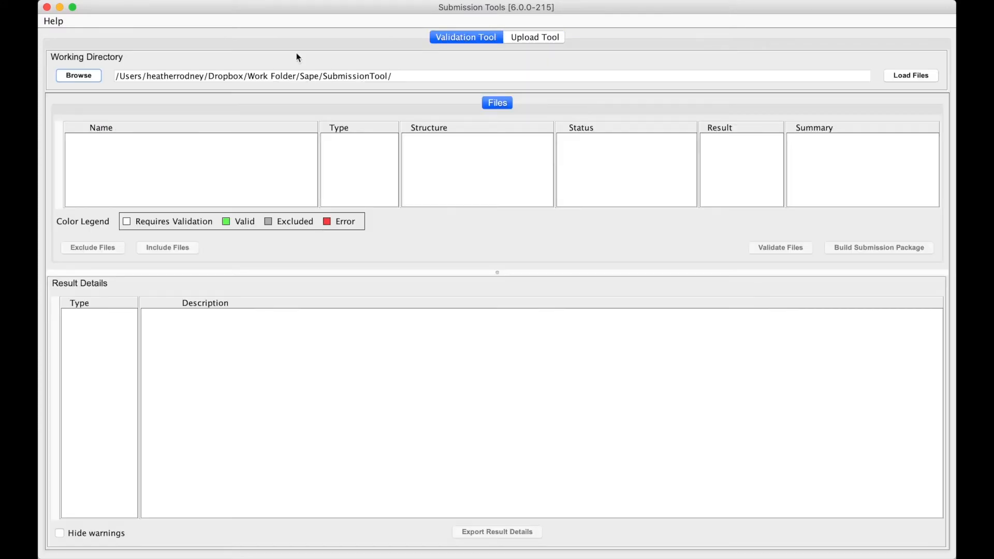
Set the working directory to the DataSubmission folder and load its files.
{"action": "left_click", "coordinate": [78, 78]}
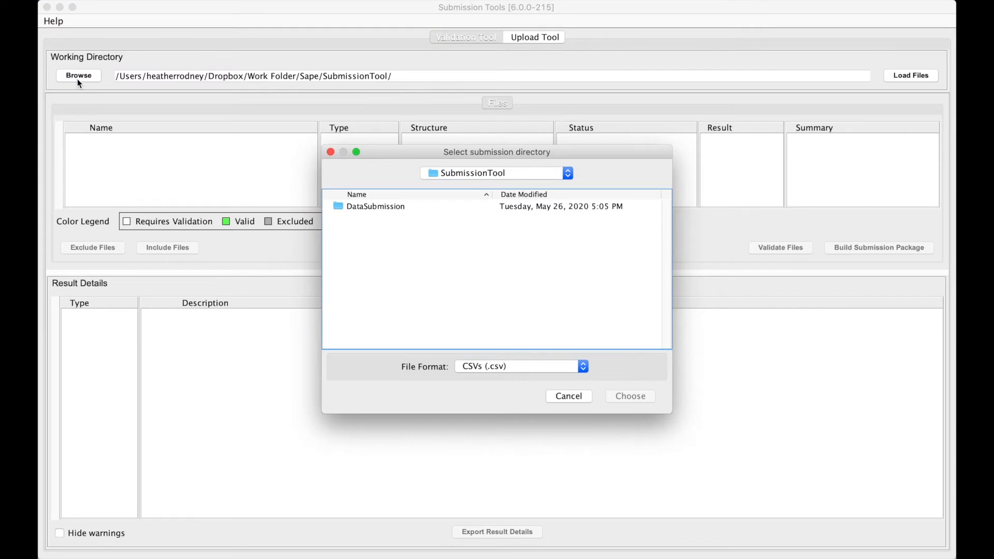
{"action": "left_click", "coordinate": [381, 207]}
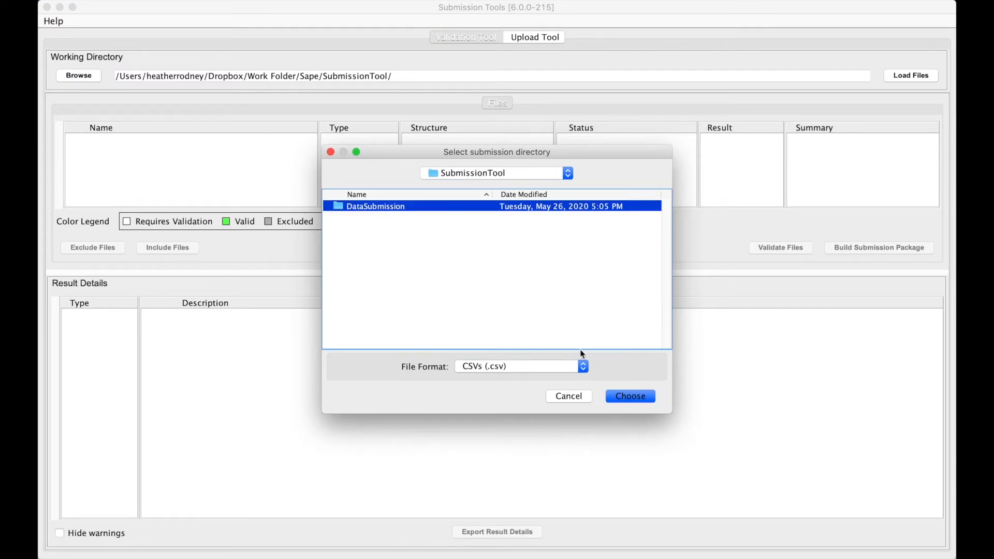
{"action": "left_click", "coordinate": [637, 398]}
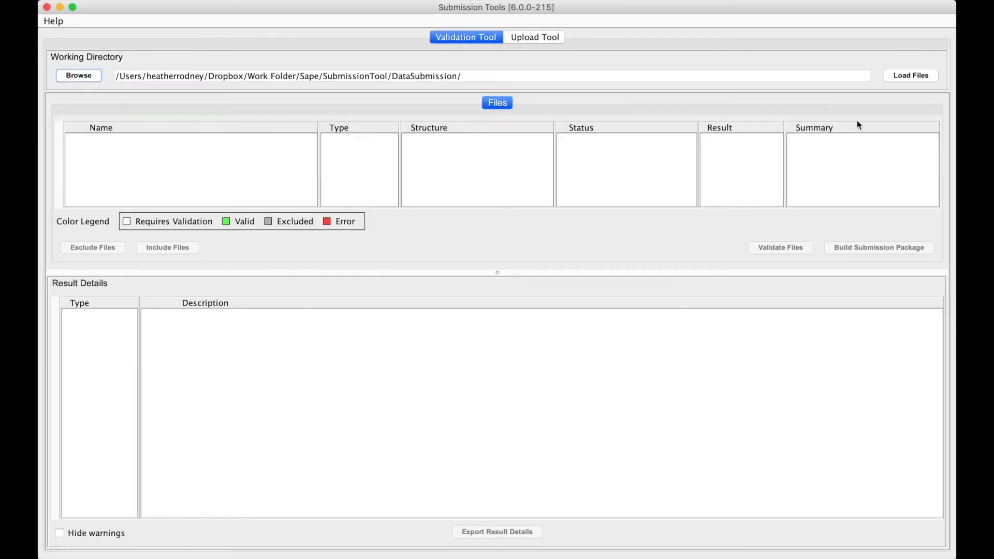
{"action": "left_click", "coordinate": [904, 78]}
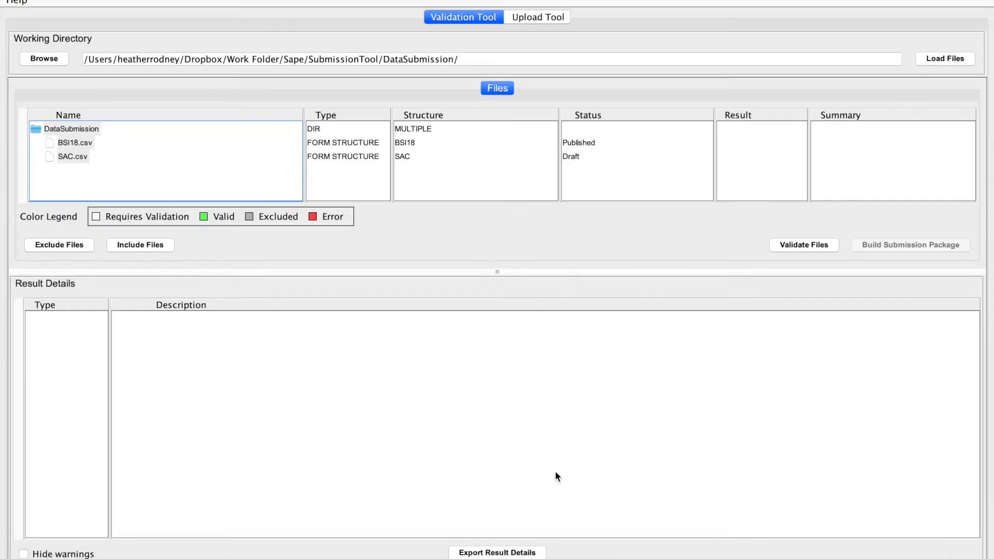
Exclude SAC.csv from the loaded DataSubmission files and validate BSI18.csv.
{"action": "left_click", "coordinate": [84, 155]}
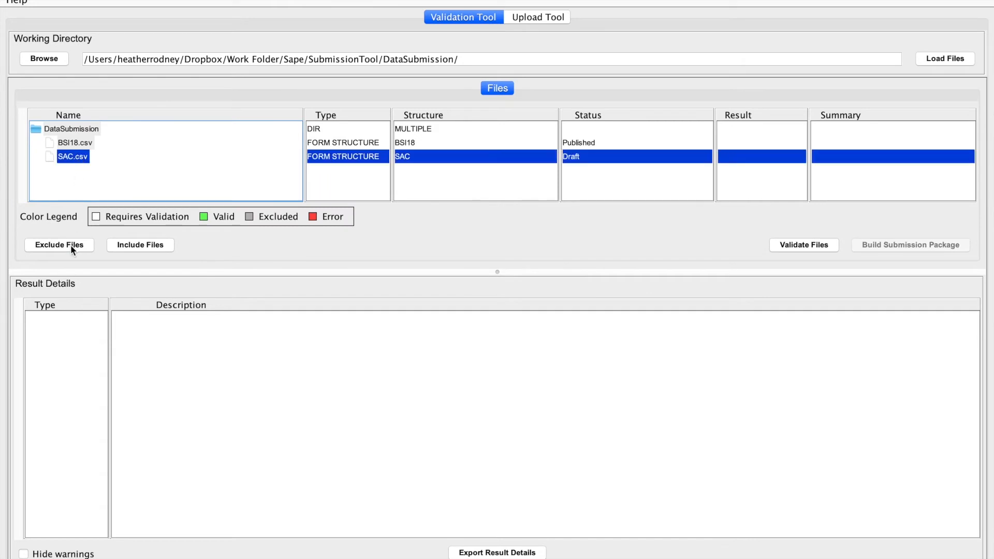
{"action": "left_click", "coordinate": [70, 244]}
{"action": "left_click", "coordinate": [79, 144]}
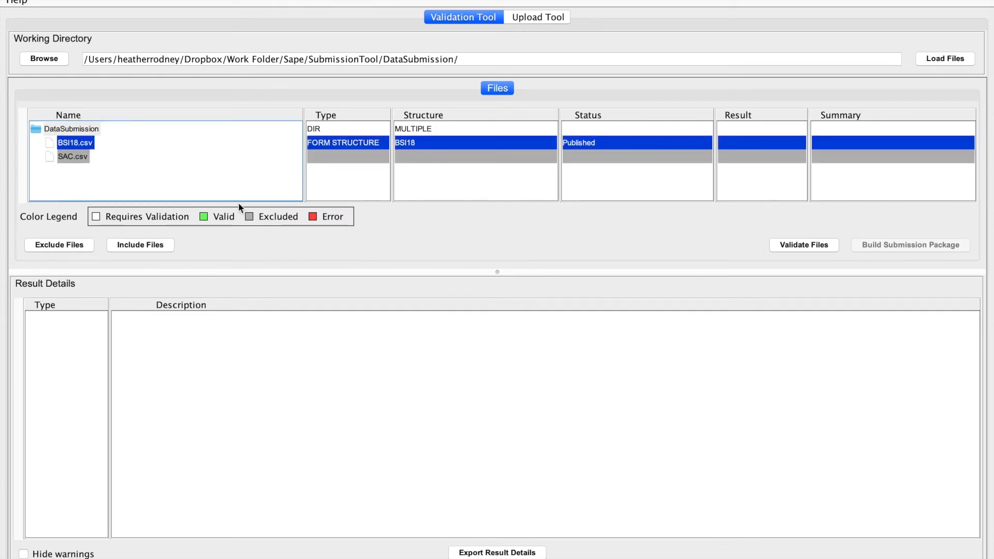
{"action": "left_click", "coordinate": [783, 246]}
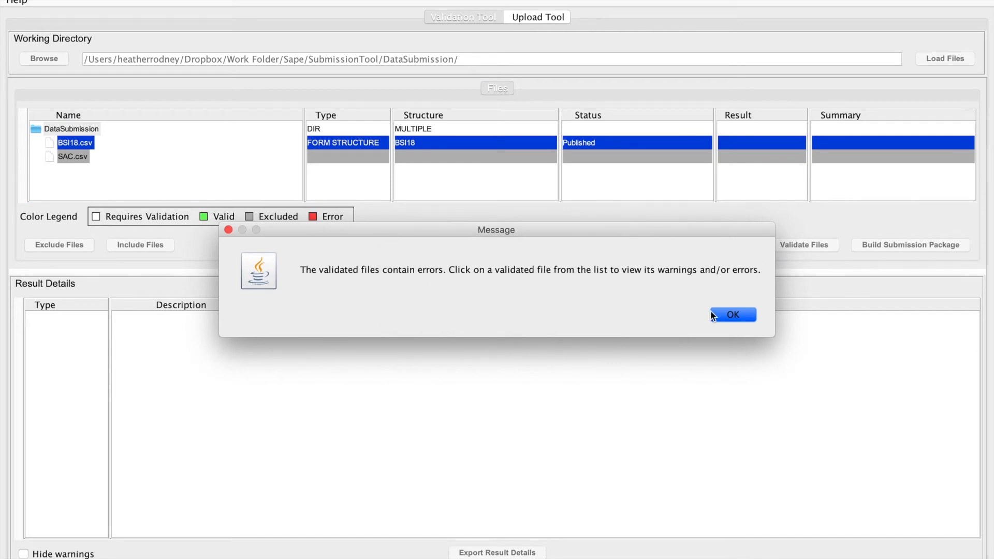
{"action": "left_click", "coordinate": [717, 315]}
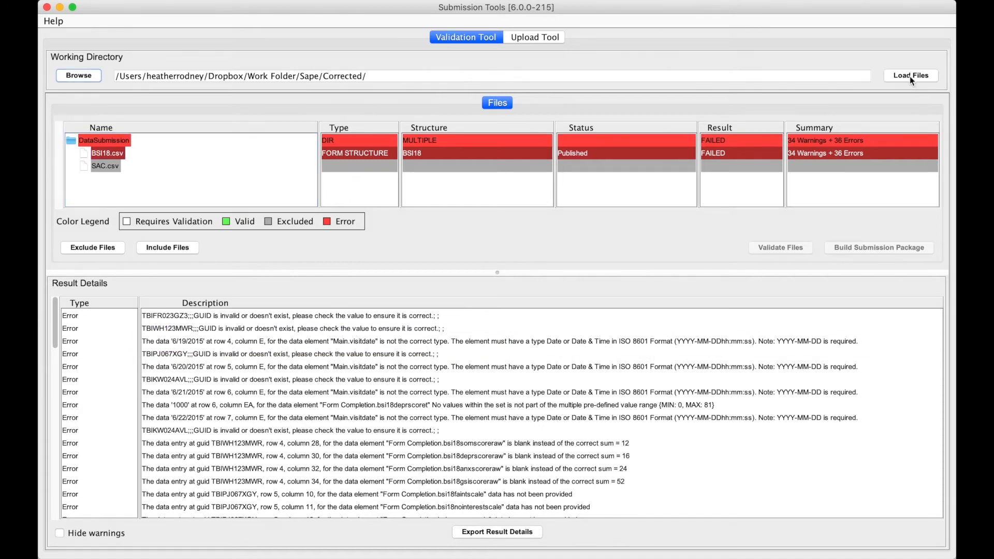
Load the files from the Corrected working directory and exclude BSI18.csv.
{"action": "left_click", "coordinate": [909, 76]}
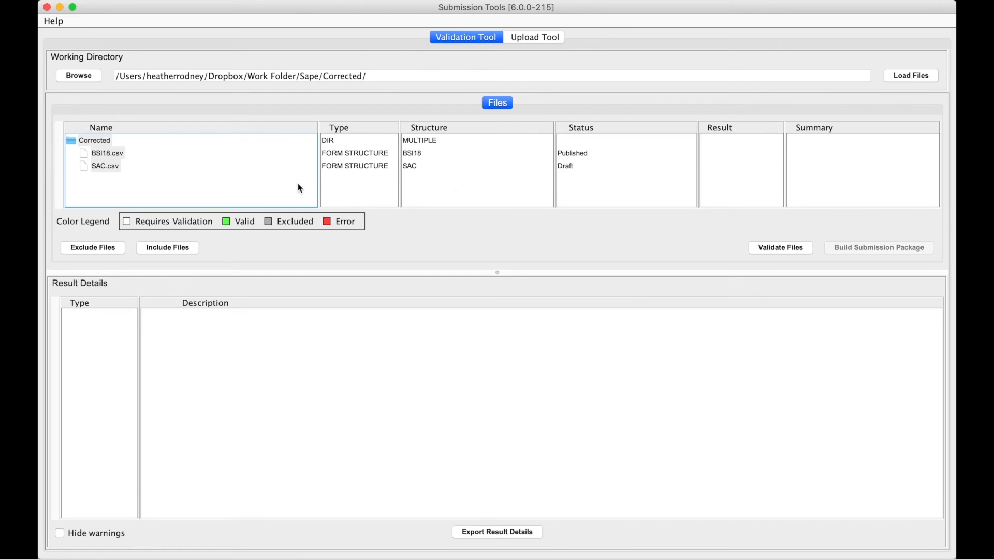
{"action": "left_click", "coordinate": [111, 152]}
{"action": "left_click", "coordinate": [108, 248]}
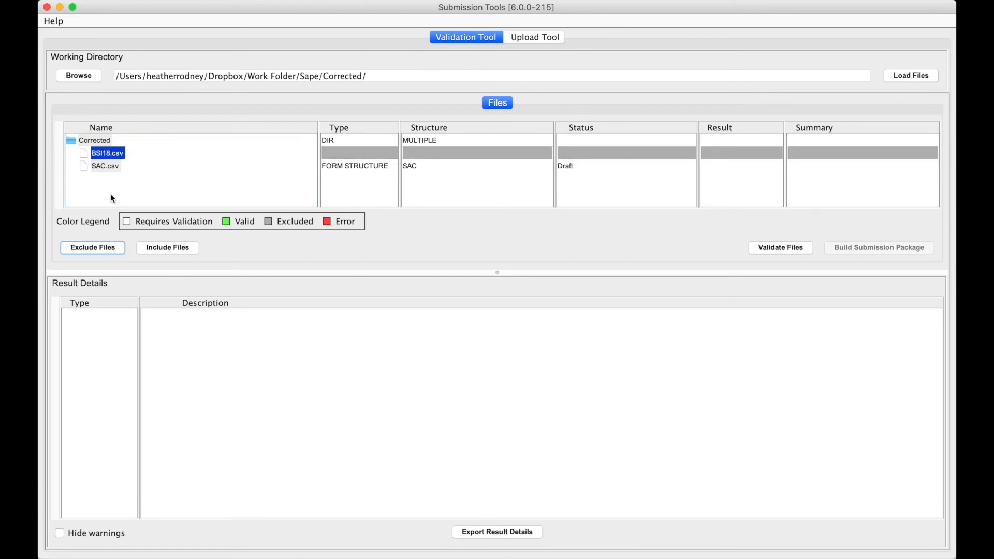
Validate SAC.csv, the remaining included file in the Corrected folder.
{"action": "left_click", "coordinate": [113, 165]}
{"action": "left_click", "coordinate": [773, 246]}
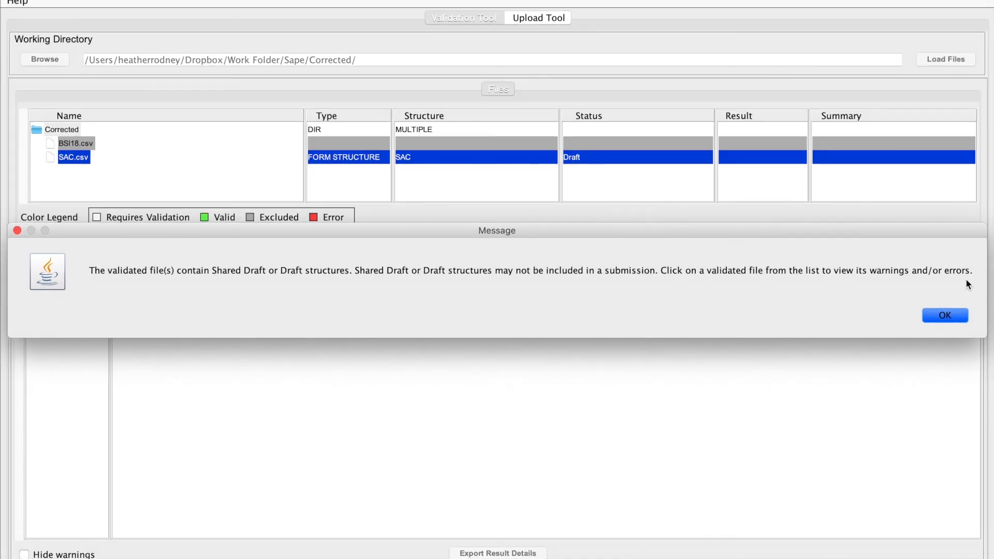
{"action": "left_click", "coordinate": [947, 316]}
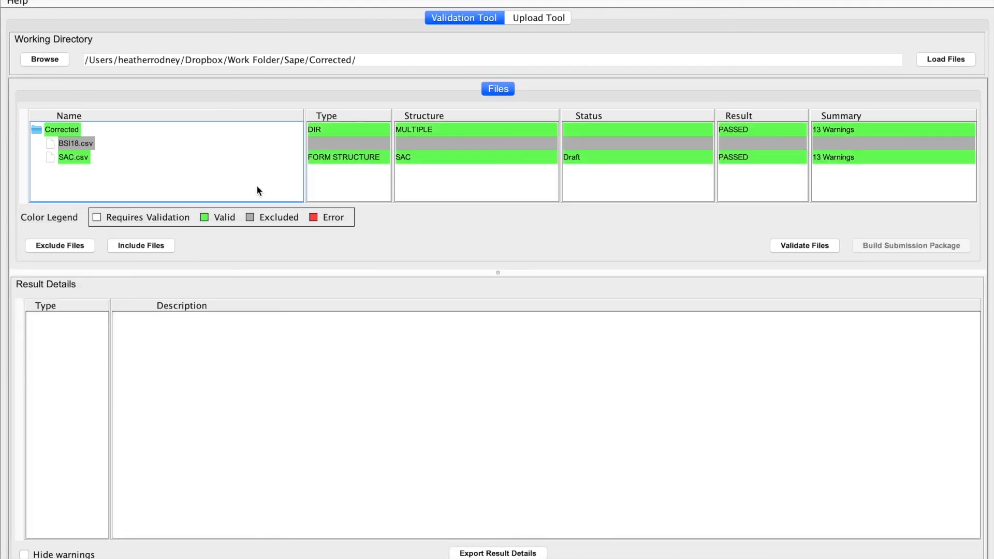
Replace SAC.csv with BSI18.csv as the included file of the Corrected folder and validate it.
{"action": "left_click", "coordinate": [82, 158]}
{"action": "left_click", "coordinate": [70, 247]}
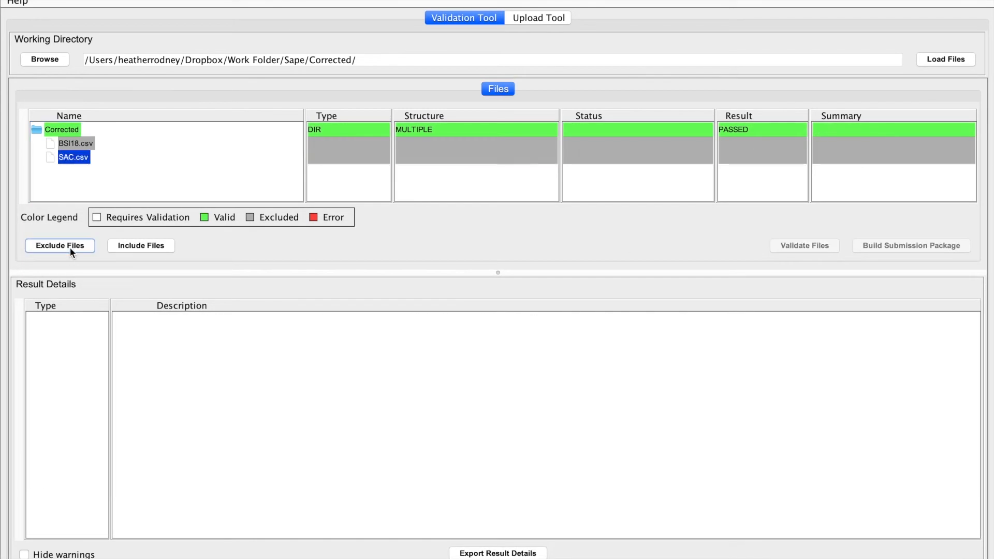
{"action": "left_click", "coordinate": [83, 146]}
{"action": "left_click", "coordinate": [161, 246]}
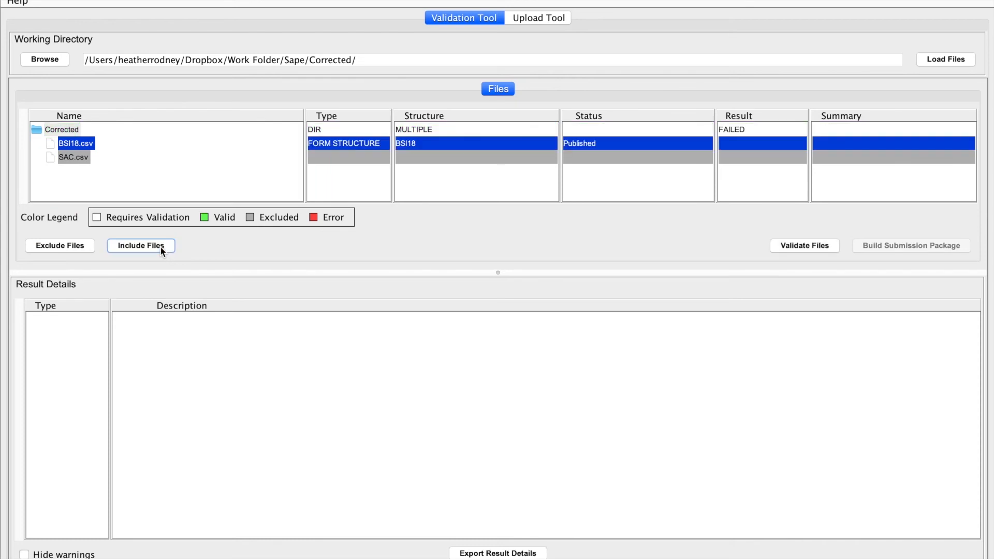
{"action": "left_click", "coordinate": [792, 245]}
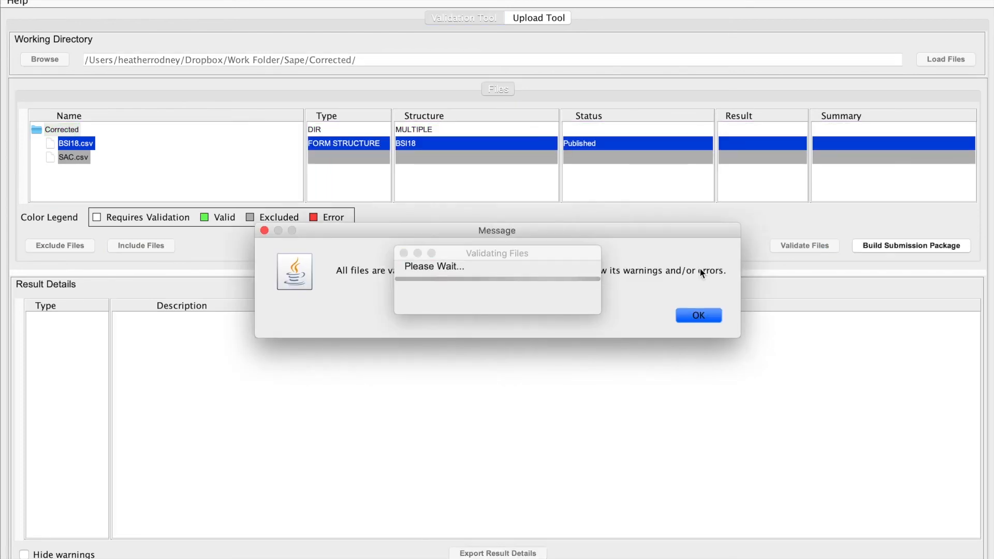
{"action": "left_click", "coordinate": [687, 316]}
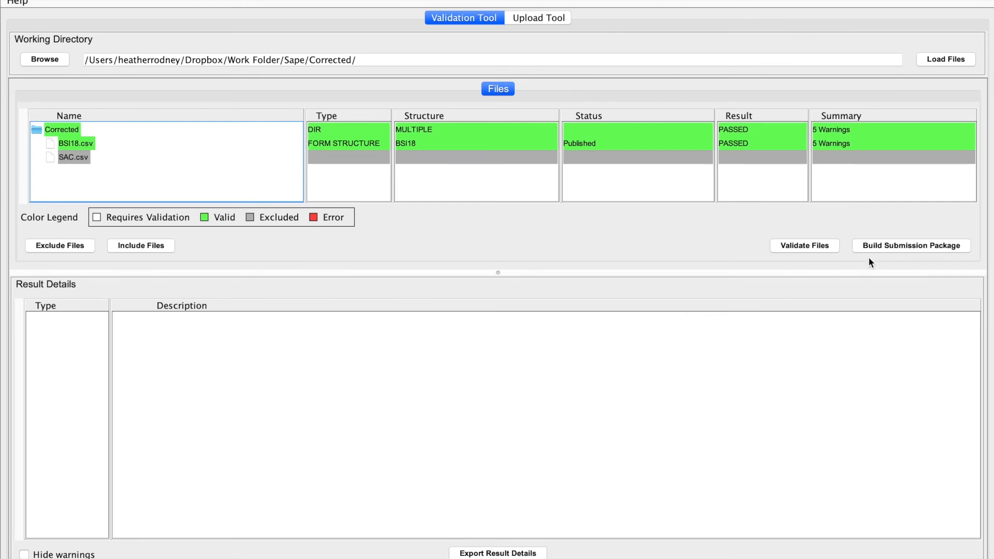
Build the submission package for Submission Tool Study with the edited dataset name BSI18_March2020.
{"action": "left_click", "coordinate": [865, 249]}
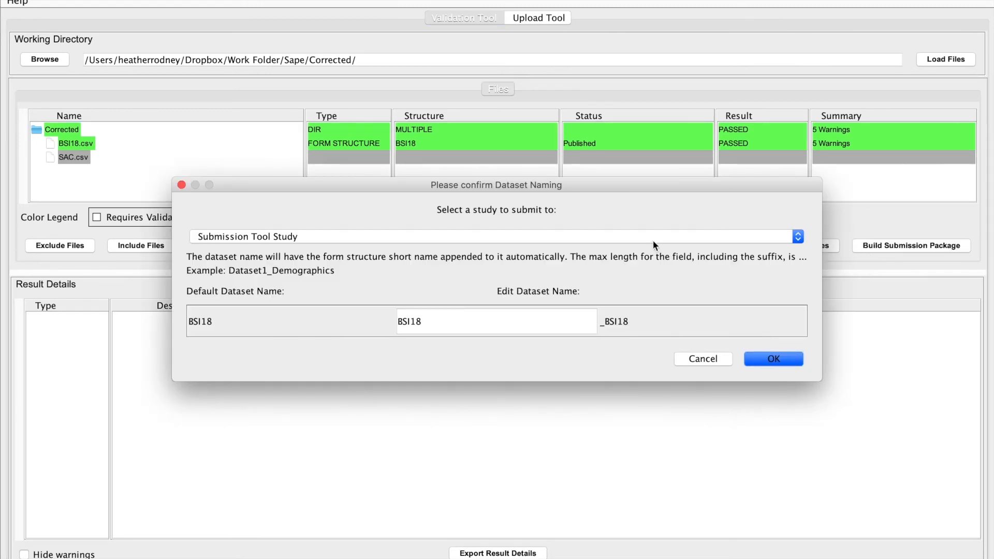
{"action": "left_click", "coordinate": [650, 237]}
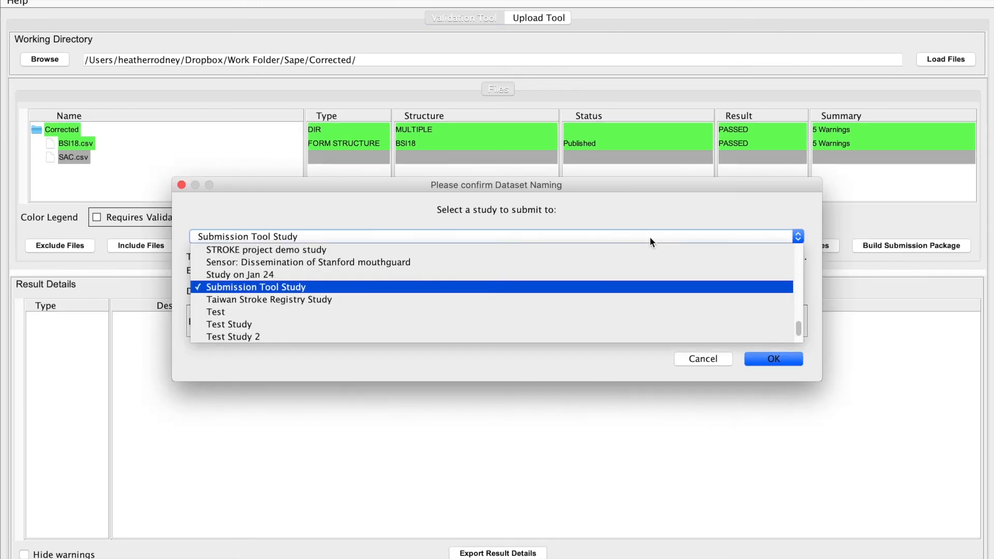
{"action": "left_click", "coordinate": [626, 288]}
{"action": "left_click", "coordinate": [496, 324]}
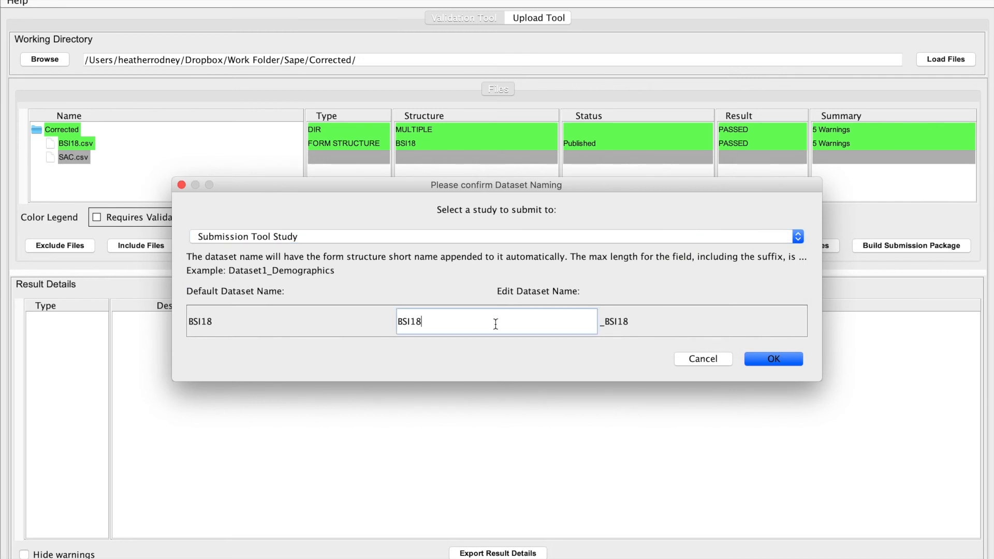
{"action": "type", "text": "_March2020"}
{"action": "left_click", "coordinate": [774, 359]}
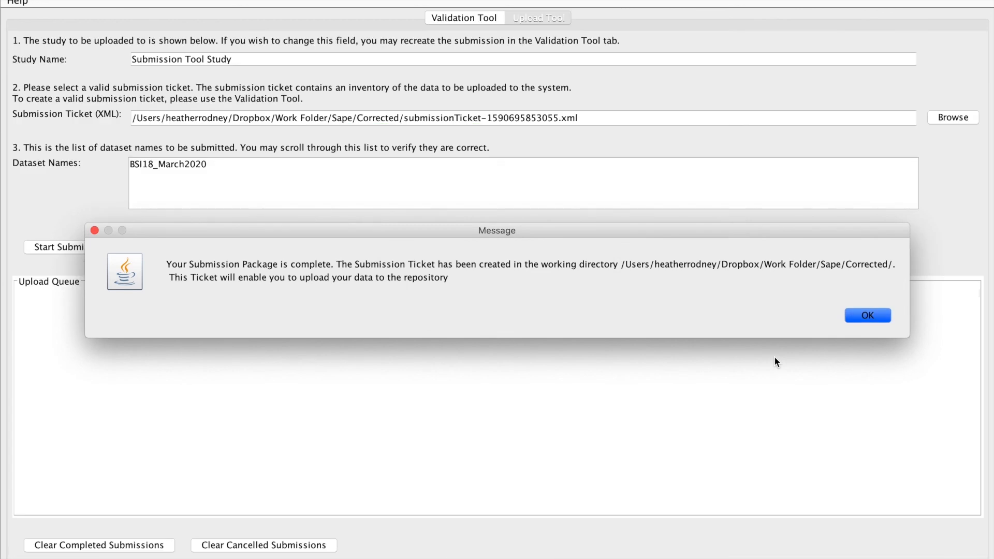
{"action": "left_click", "coordinate": [867, 315]}
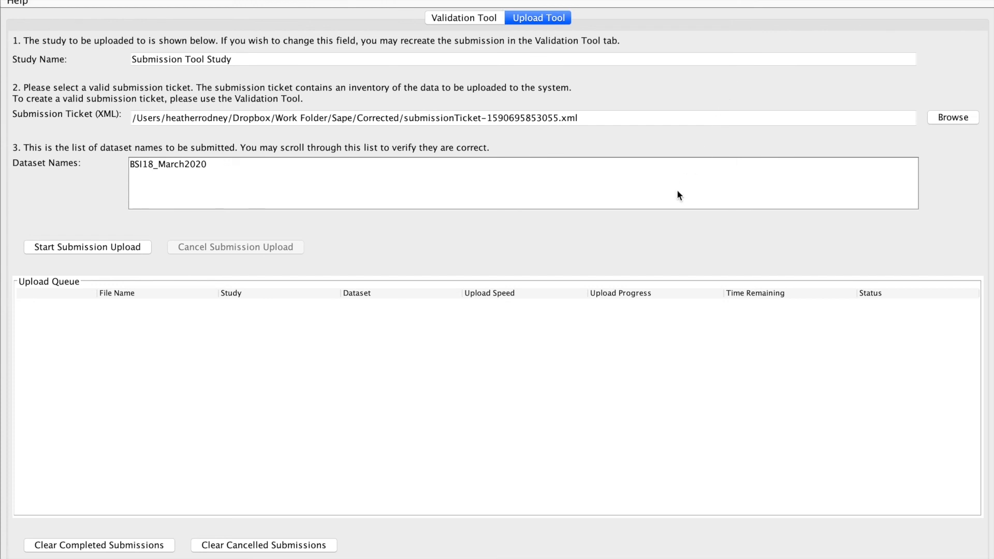
Start uploading the BSI18_March2020 submission to the repository.
{"action": "left_click", "coordinate": [124, 250]}
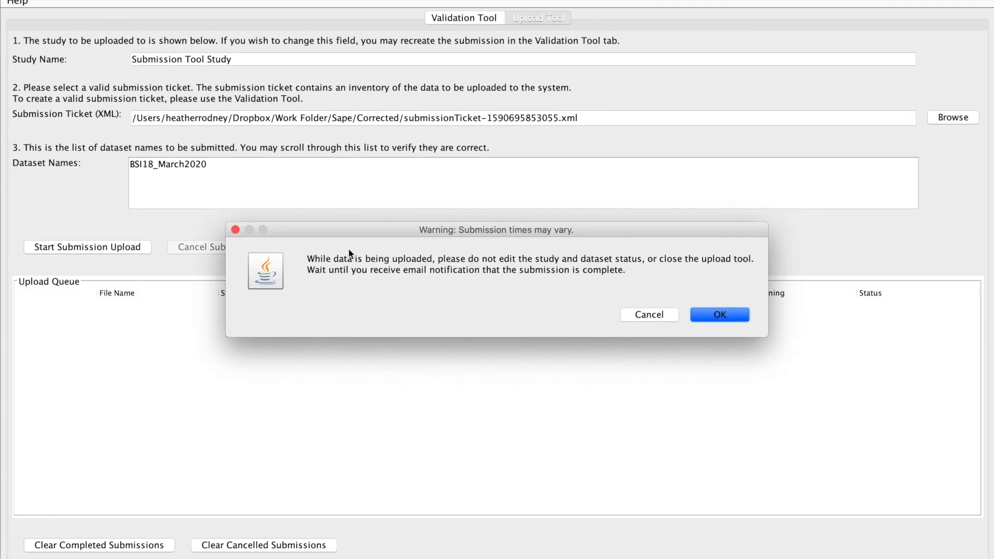
{"action": "left_click", "coordinate": [718, 311]}
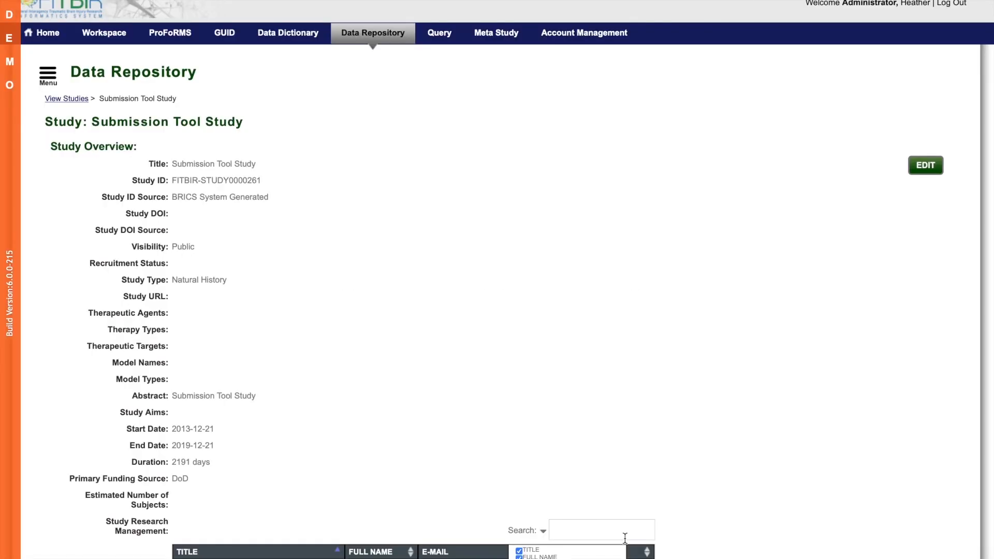
Expand the study's Dataset Submissions and check the entry and status of the BSI18_March2020_BSI18 dataset.
{"action": "scroll", "coordinate": [628, 542], "scroll_direction": "down", "scroll_amount": 15}
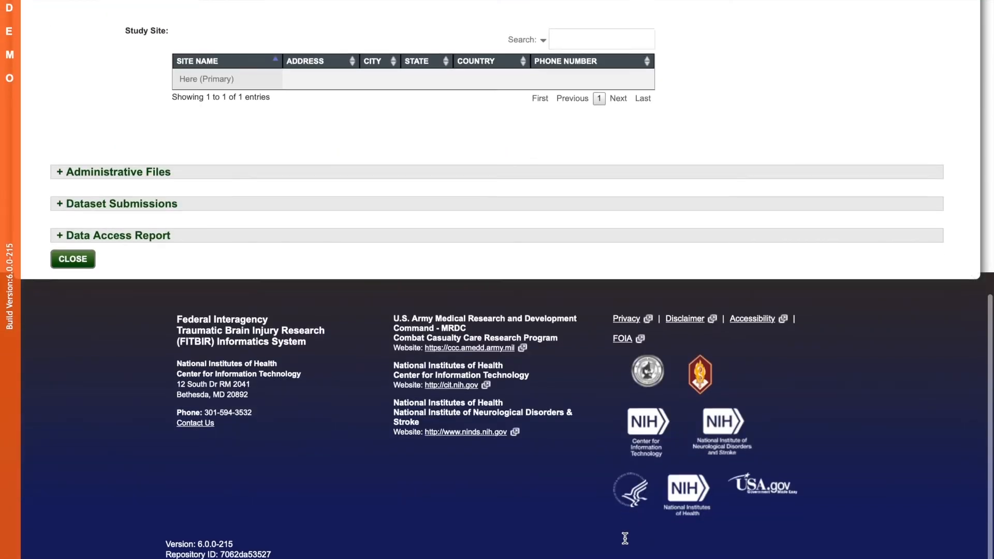
{"action": "left_click", "coordinate": [167, 211]}
{"action": "left_click_drag", "start_coordinate": [57, 274], "coordinate": [304, 279]}
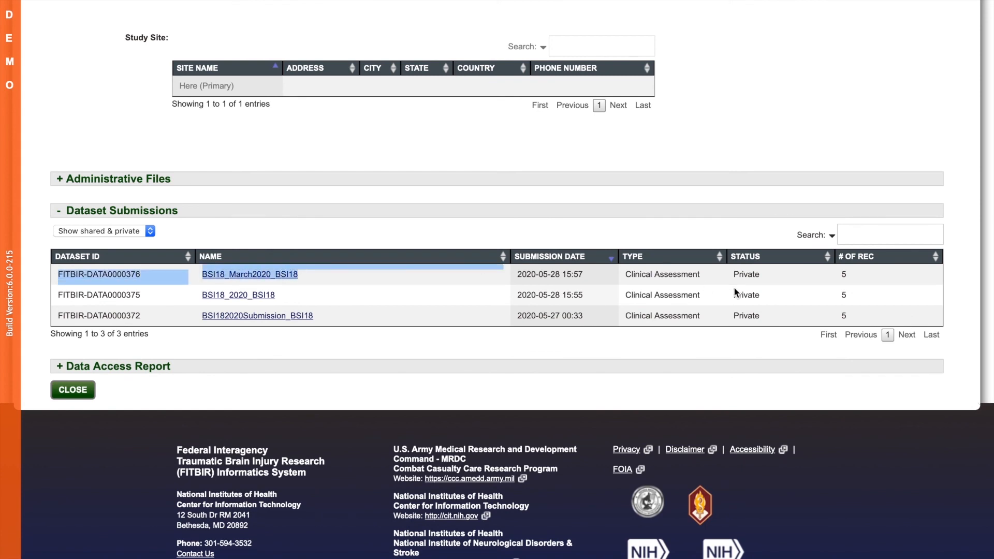
{"action": "left_click_drag", "start_coordinate": [730, 274], "coordinate": [772, 274]}
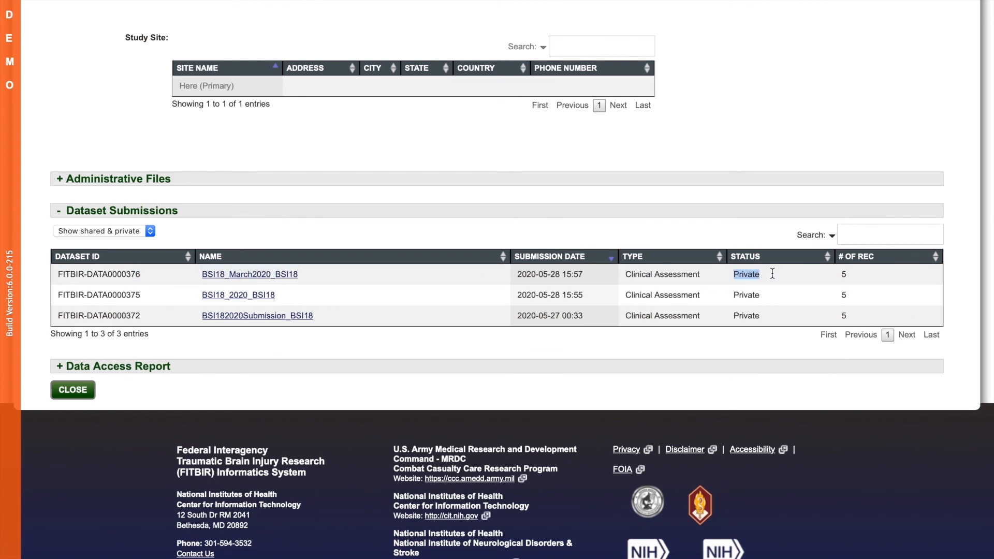